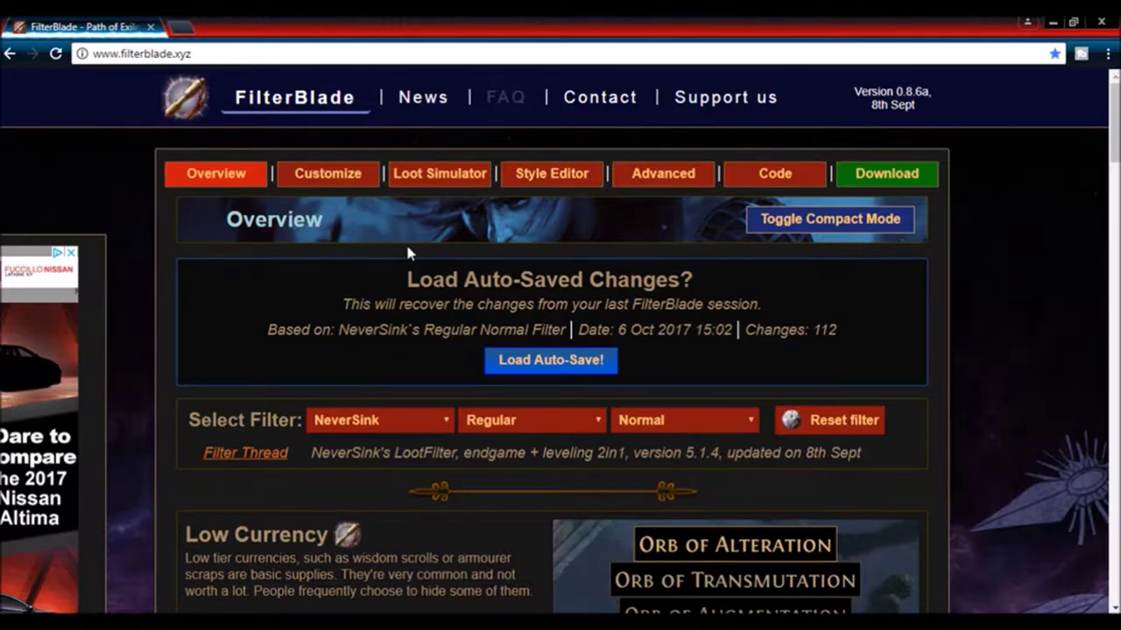
- Check the save slots on the Download page and examine the item category previews throughout the Overview page
left_click(860, 171)
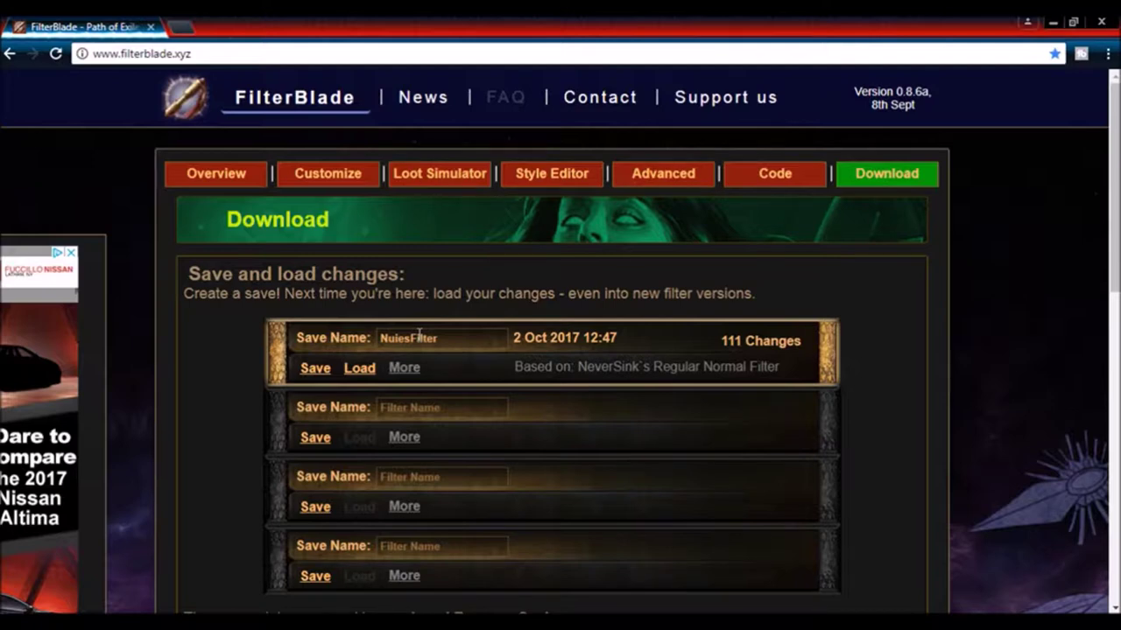
left_click(255, 176)
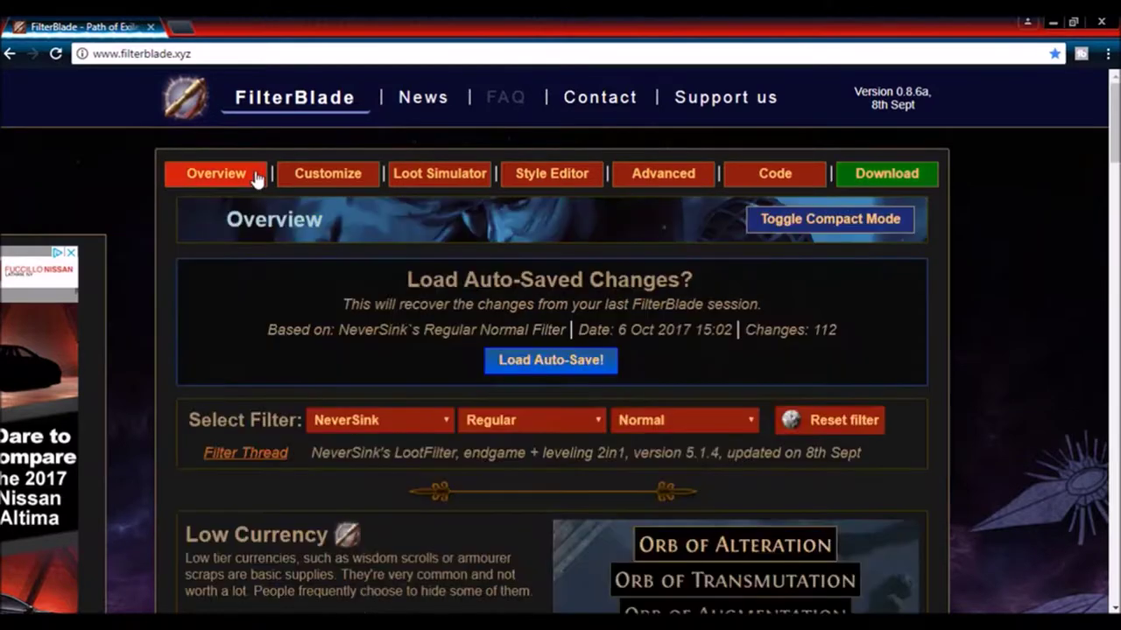
scroll(790, 210, "down", 2)
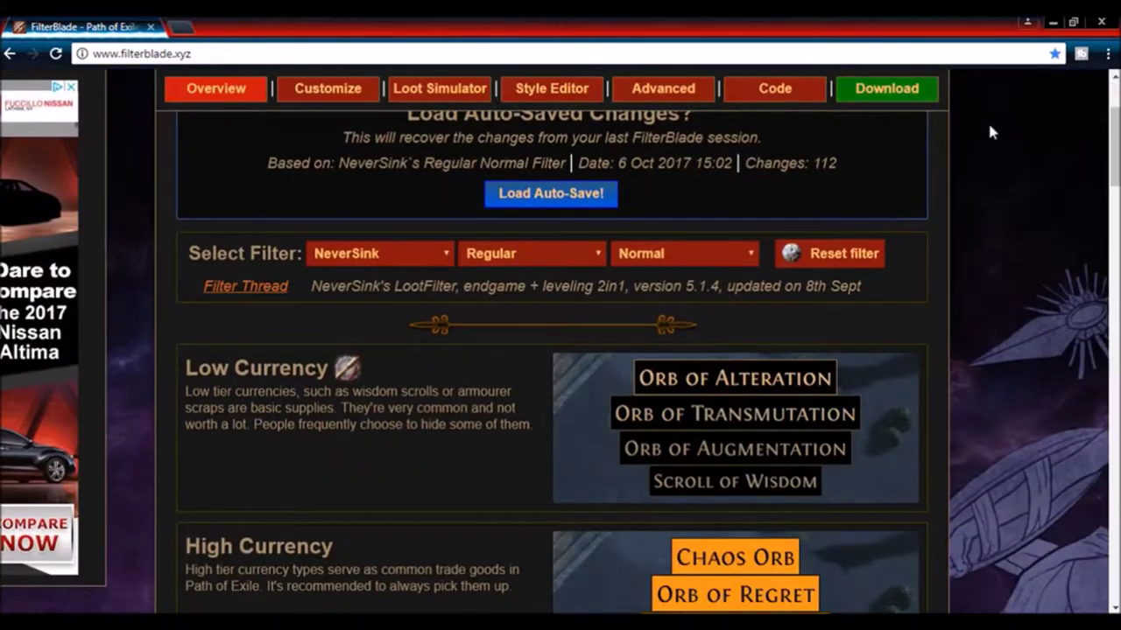
scroll(516, 426, "down", 12)
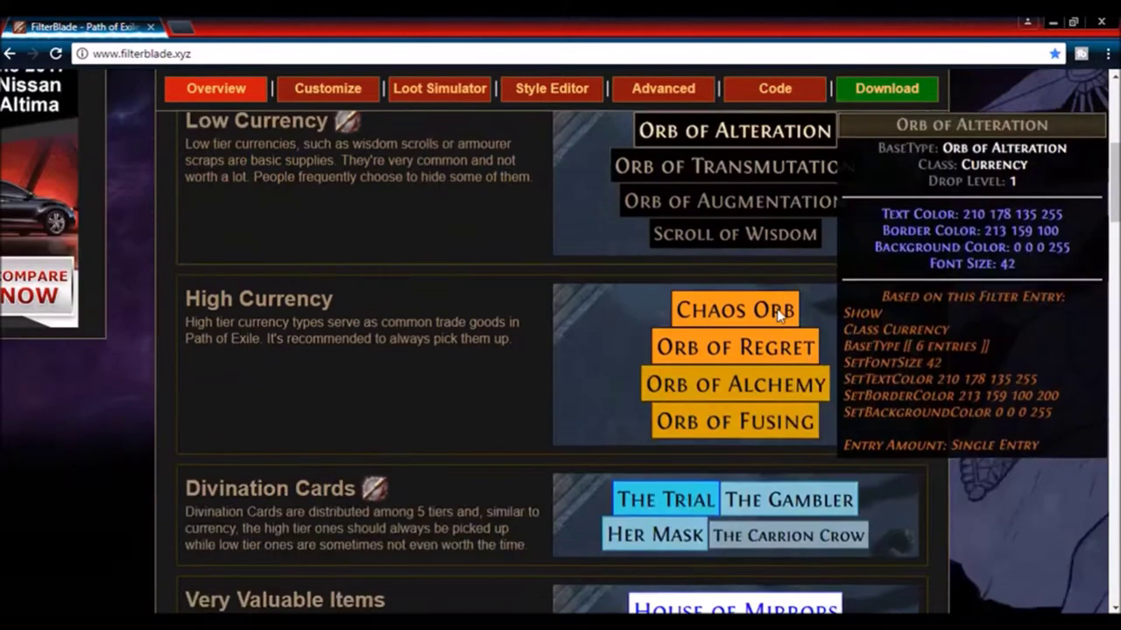
scroll(515, 426, "down", 10)
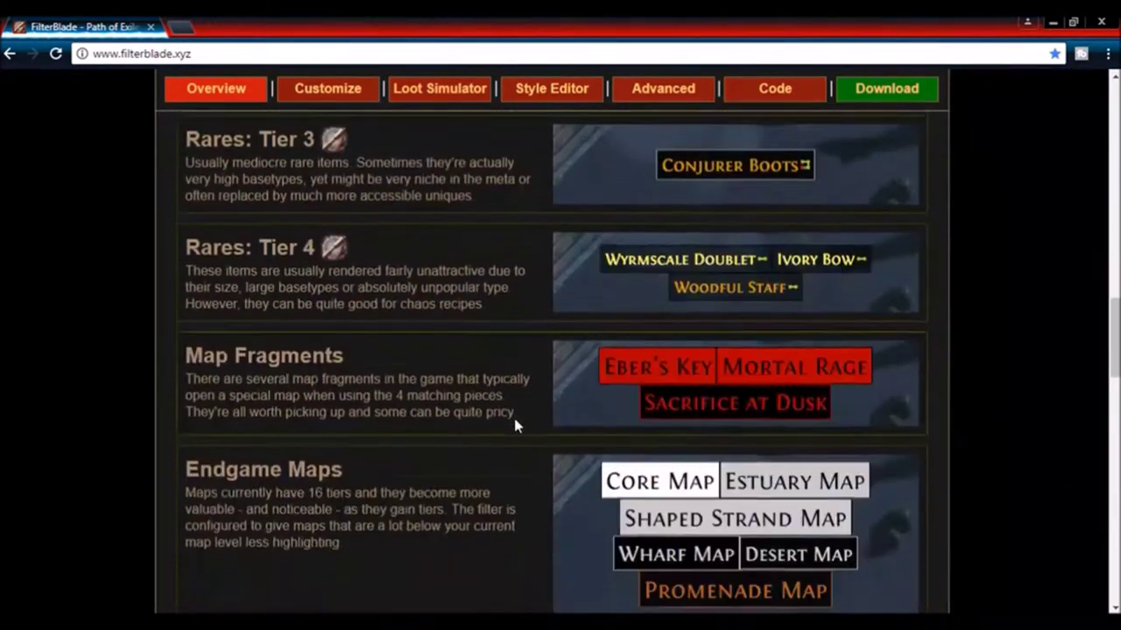
scroll(514, 426, "down", 6)
scroll(470, 547, "up", 3)
scroll(469, 544, "up", 20)
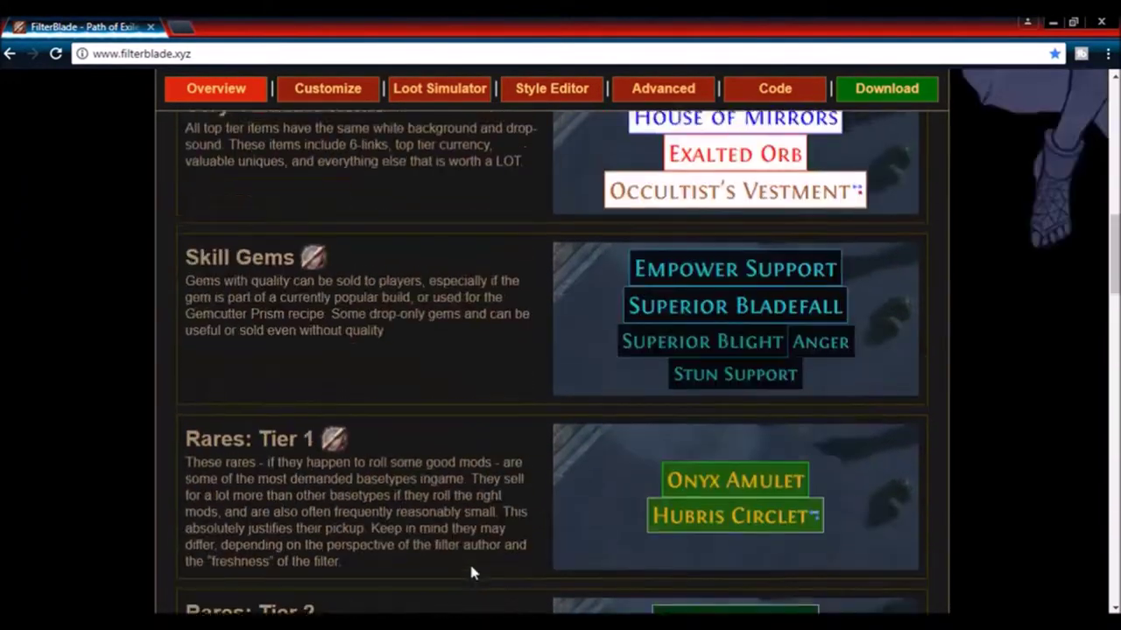
scroll(471, 571, "down", 20)
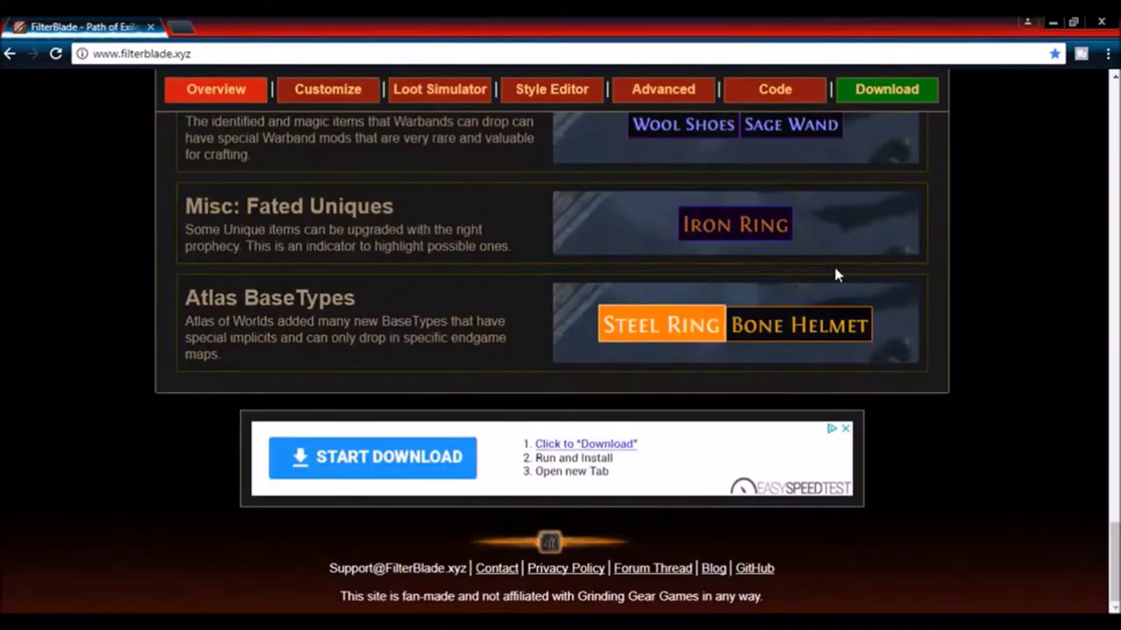
scroll(527, 391, "up", 5)
scroll(527, 391, "up", 20)
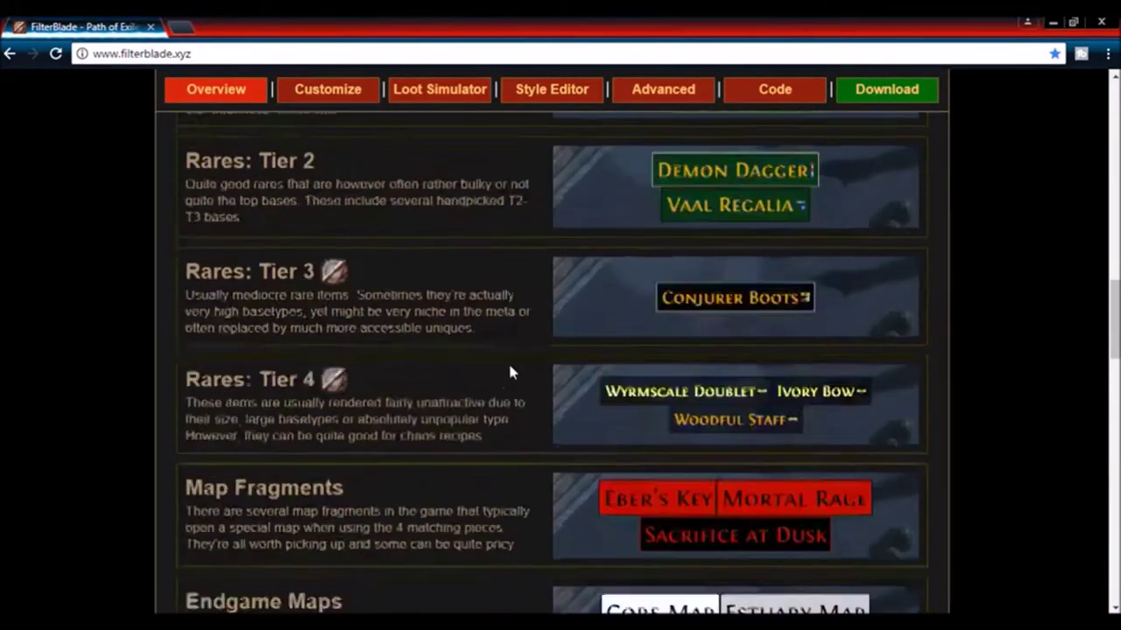
scroll(296, 131, "up", 5)
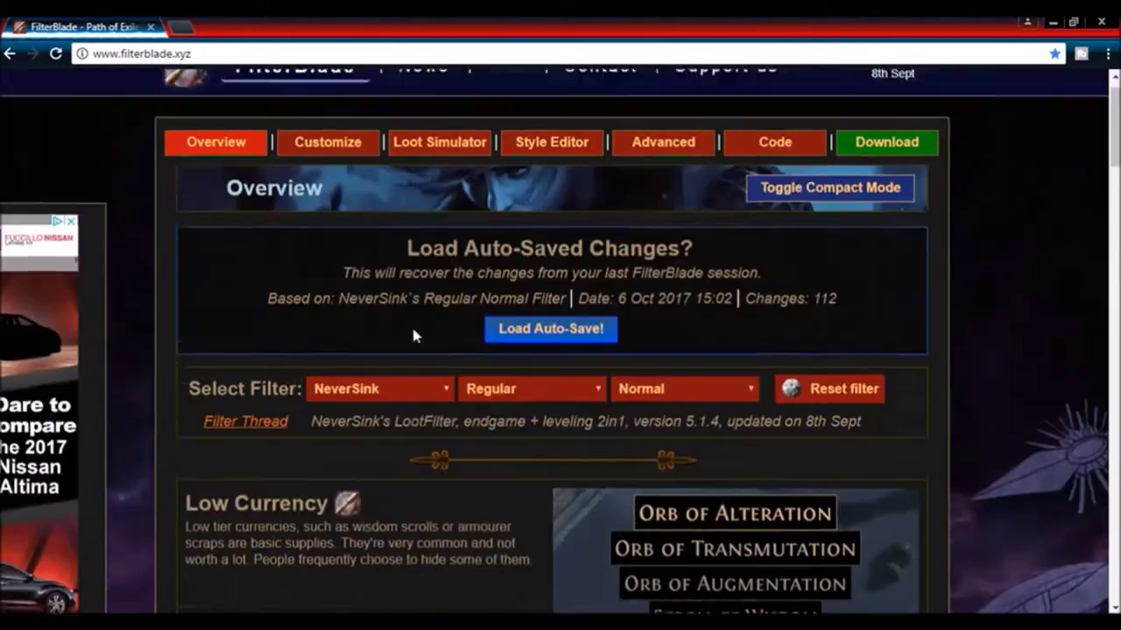
- Look briefly at the Customizer and check the base filter selection on the Overview page
left_click(368, 173)
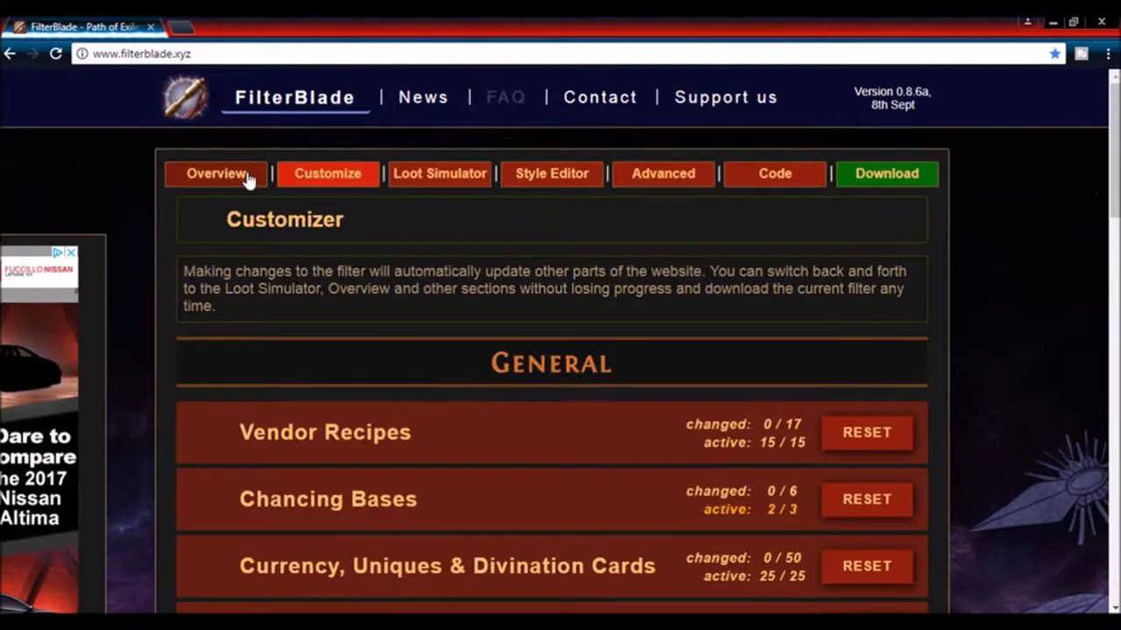
left_click(249, 180)
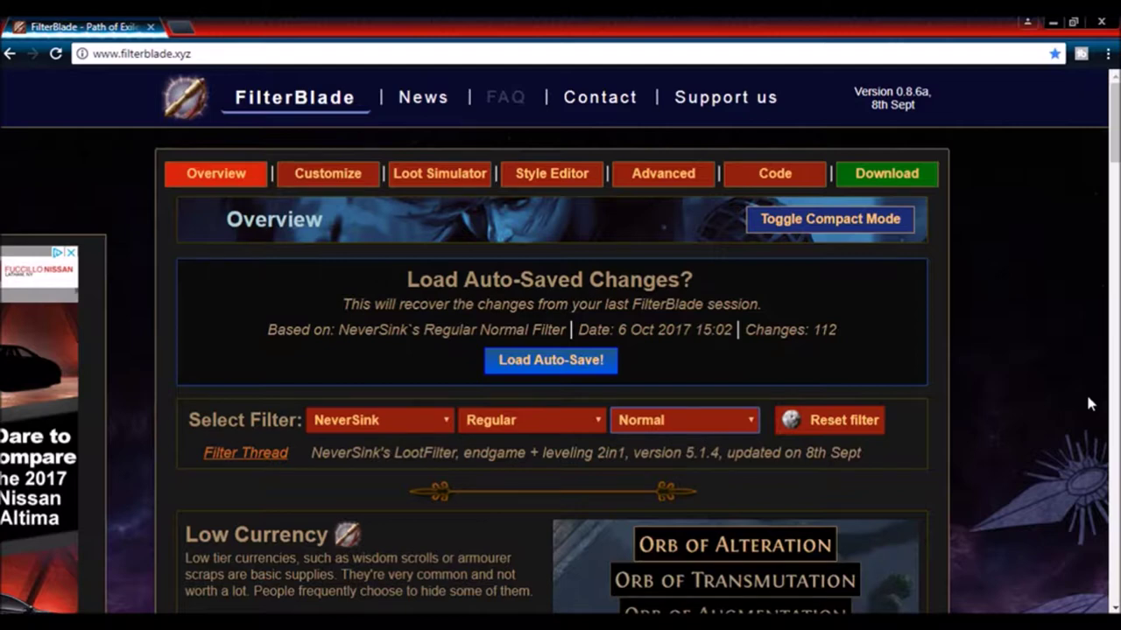
left_click(445, 422)
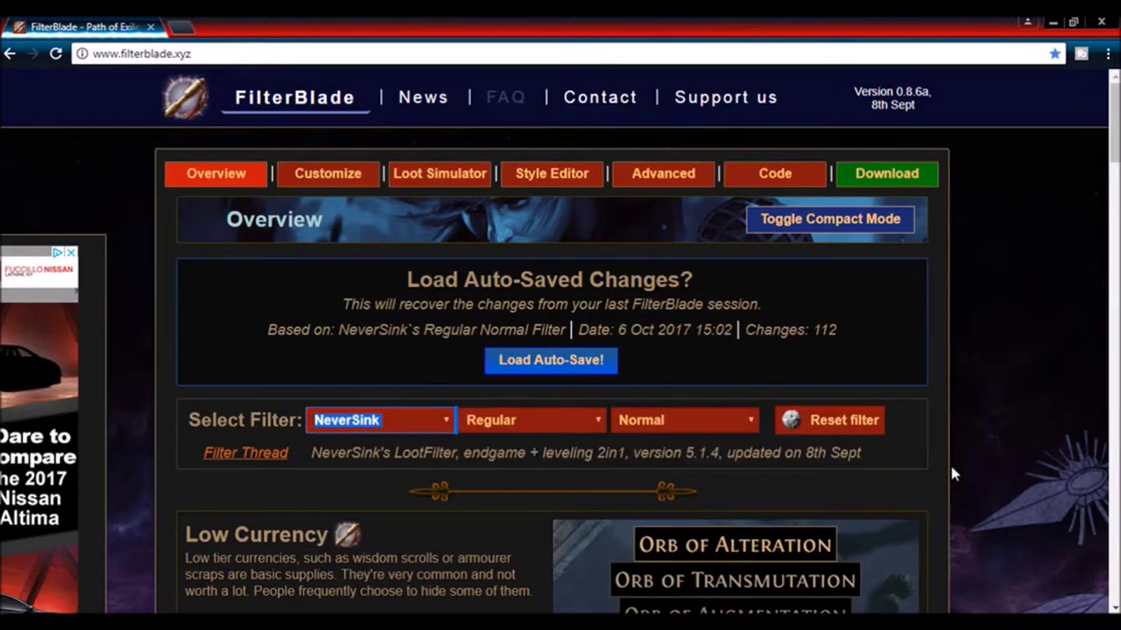
left_click(312, 149)
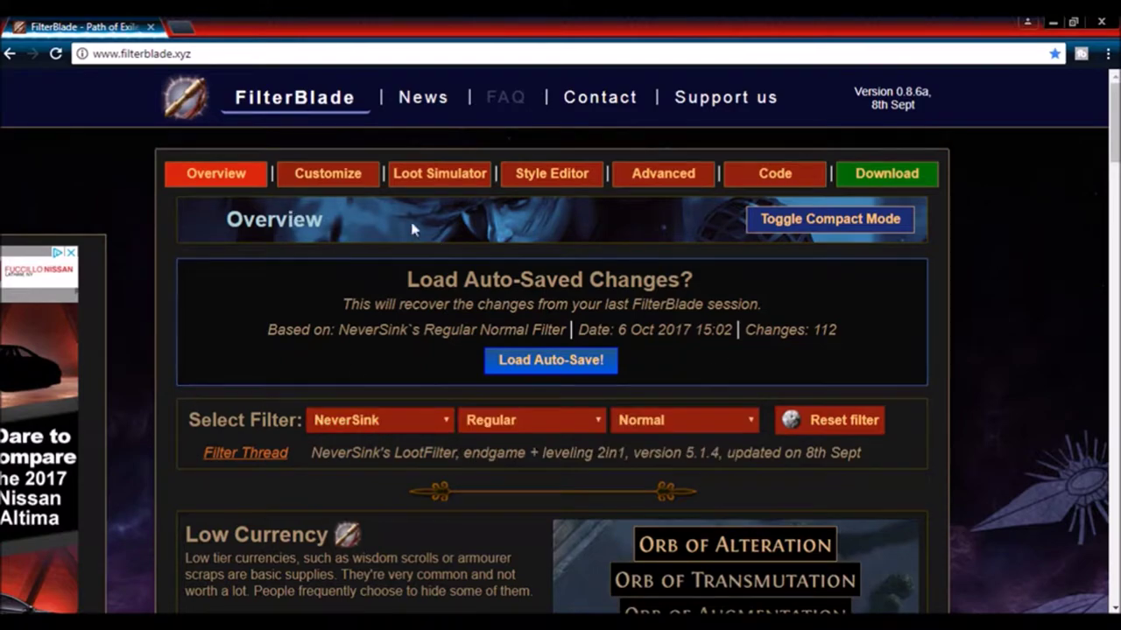
- Examine the General, Endgame, Leveling and Miscellaneous rule categories in the Customizer
left_click(378, 191)
scroll(409, 210, "down", 4)
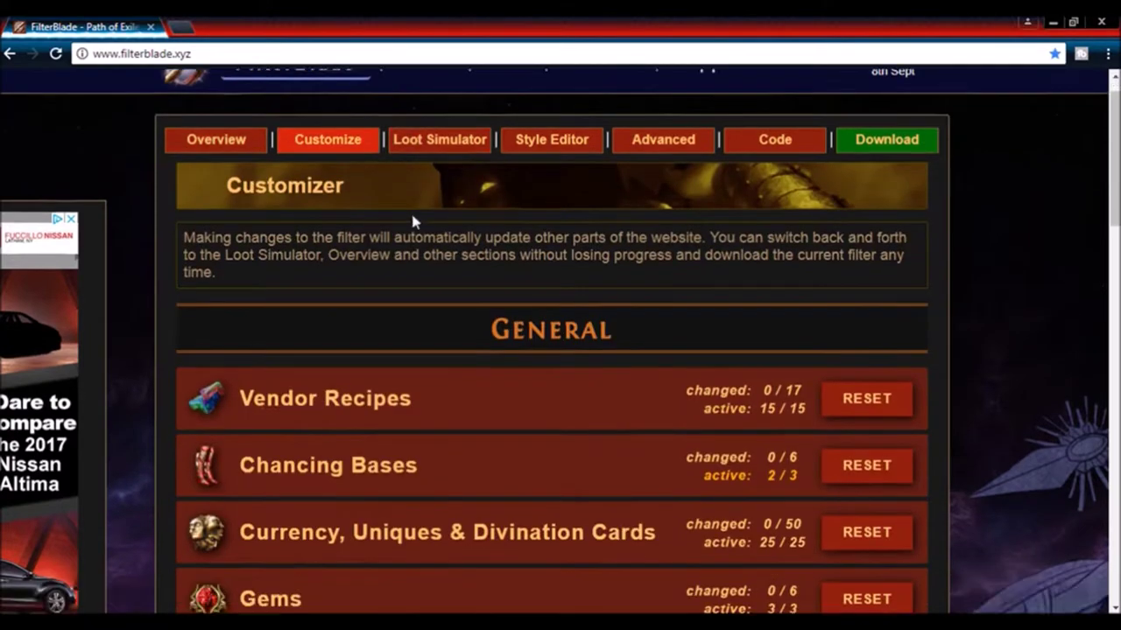
scroll(179, 274, "up", 2)
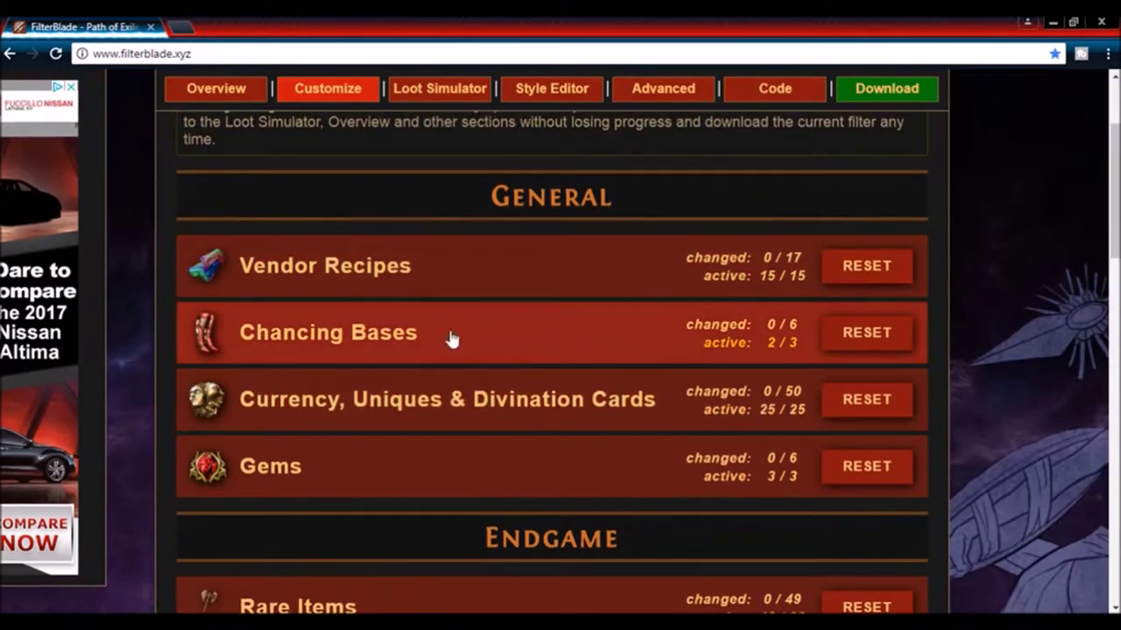
scroll(533, 406, "down", 1)
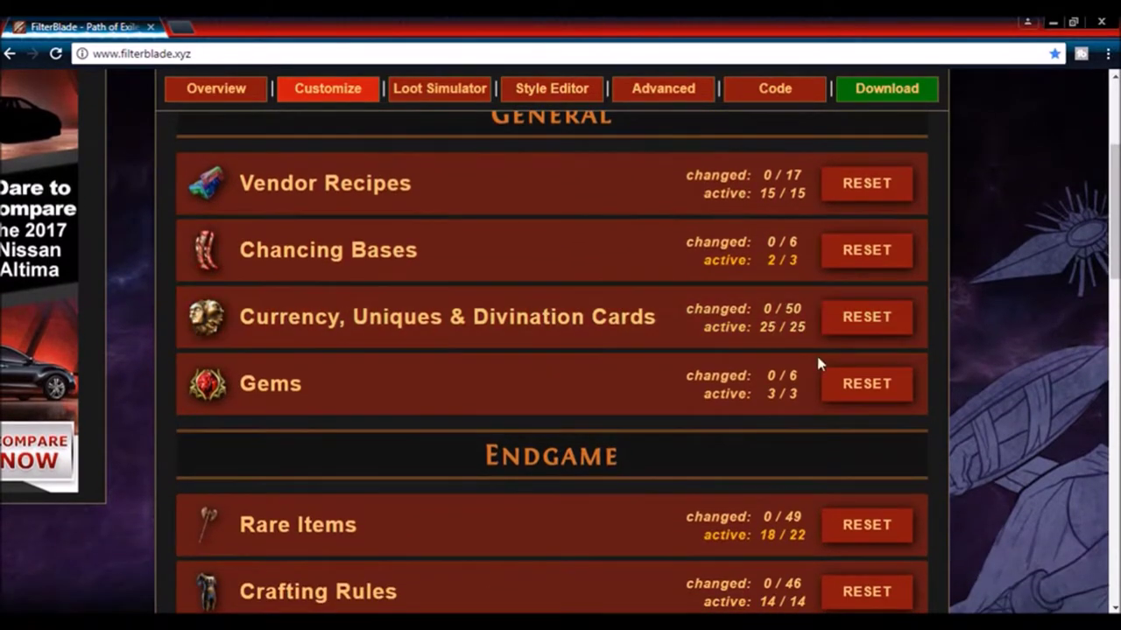
scroll(302, 229, "down", 3)
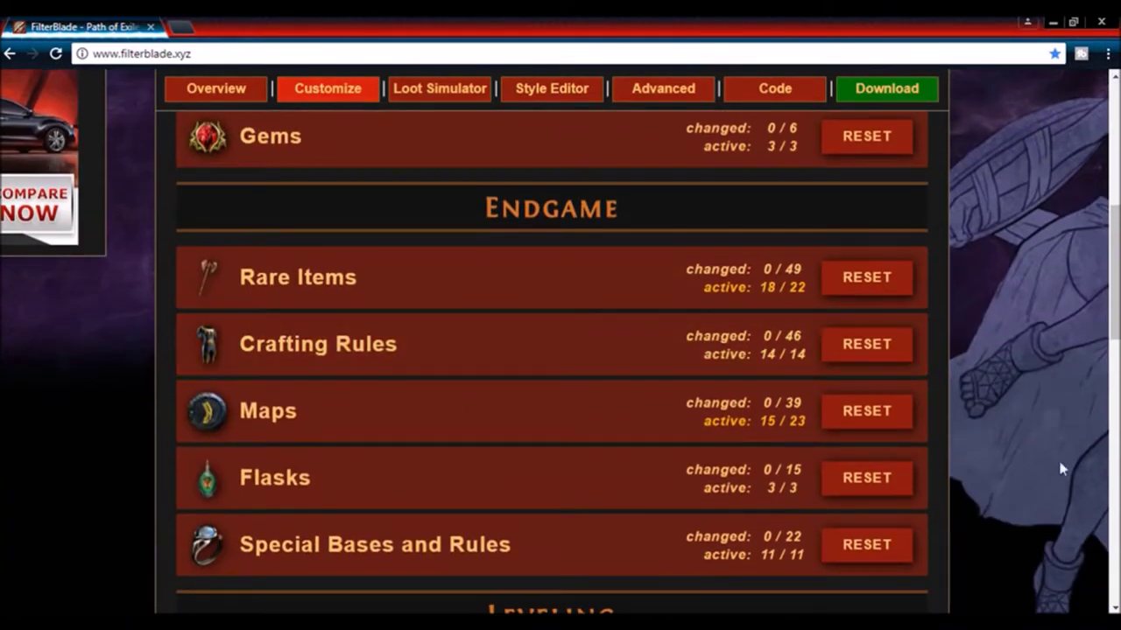
scroll(450, 405, "down", 3)
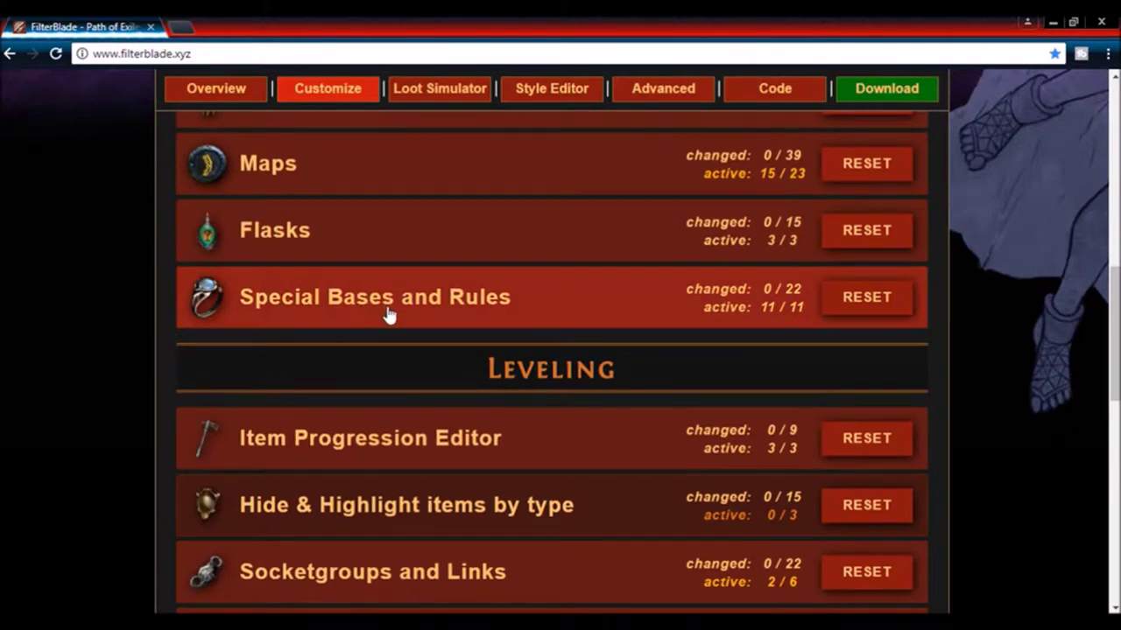
scroll(488, 337, "down", 2)
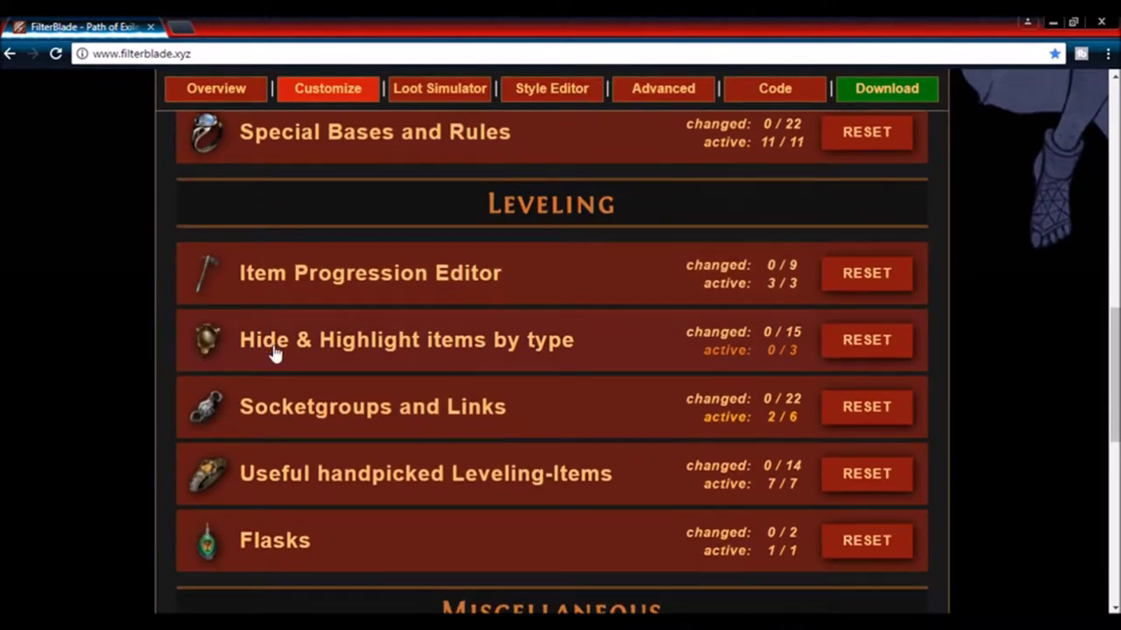
scroll(274, 352, "down", 1)
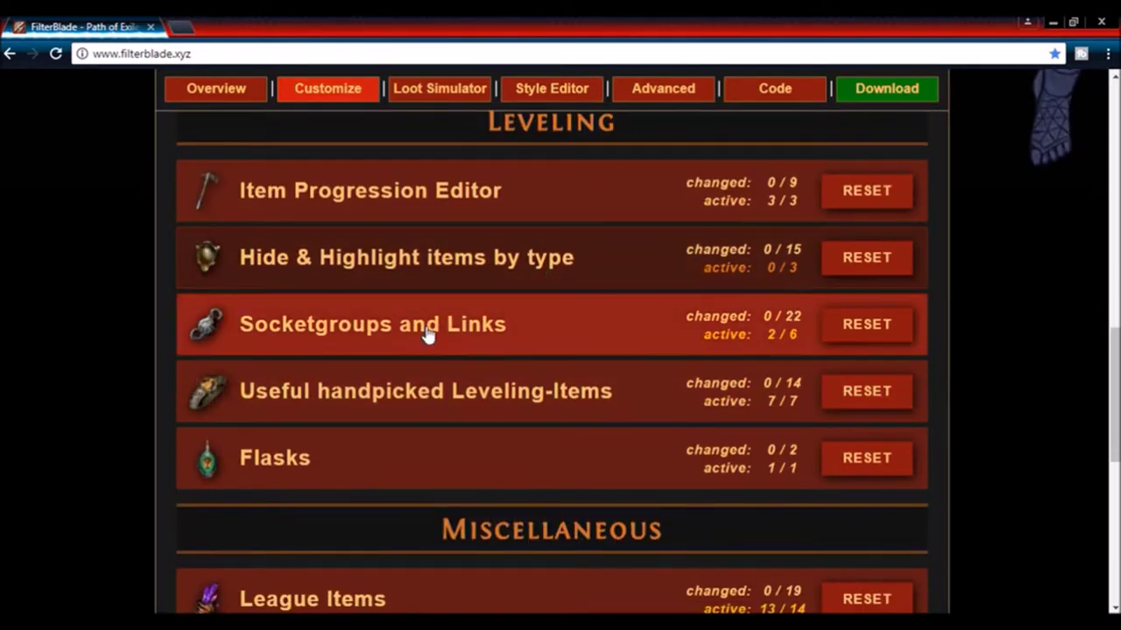
scroll(398, 399, "down", 2)
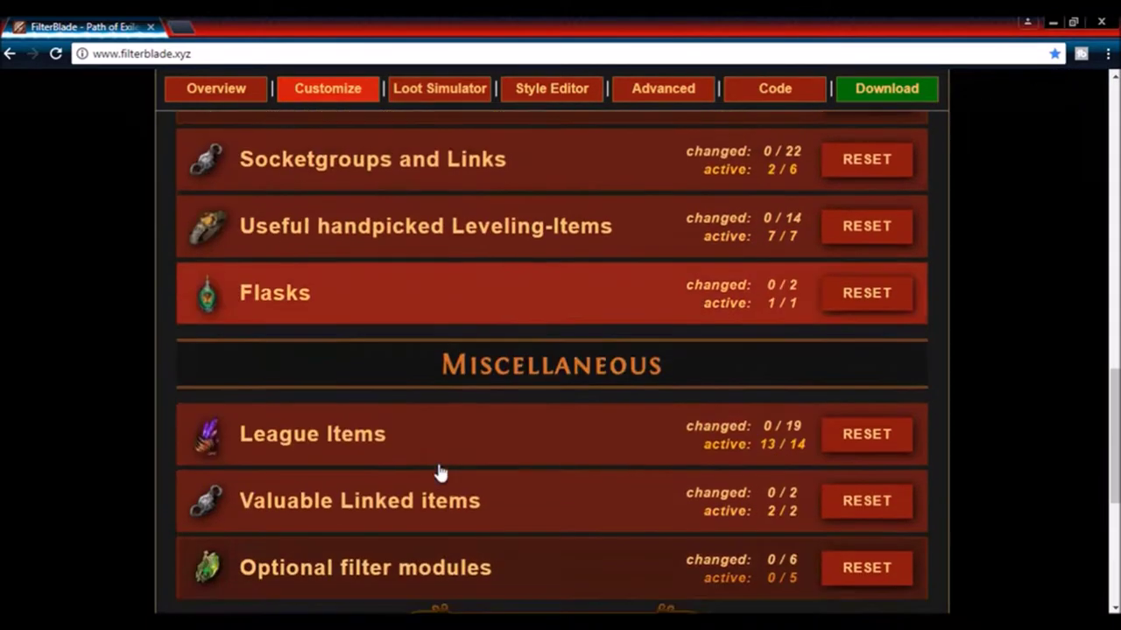
scroll(415, 307, "down", 2)
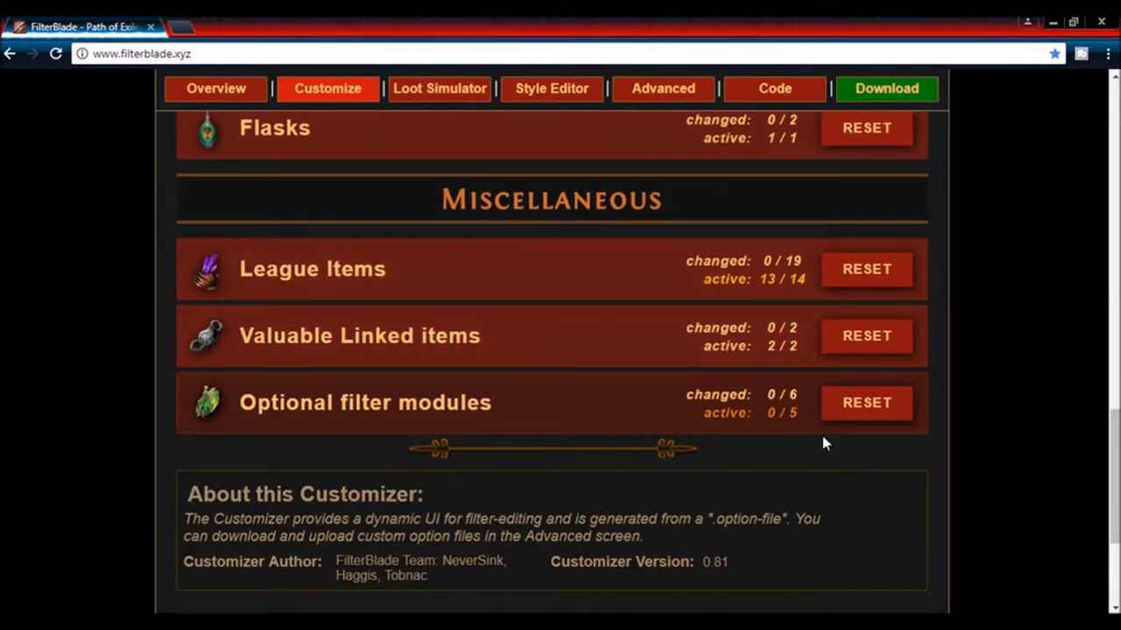
scroll(544, 515, "up", 5)
scroll(545, 514, "up", 9)
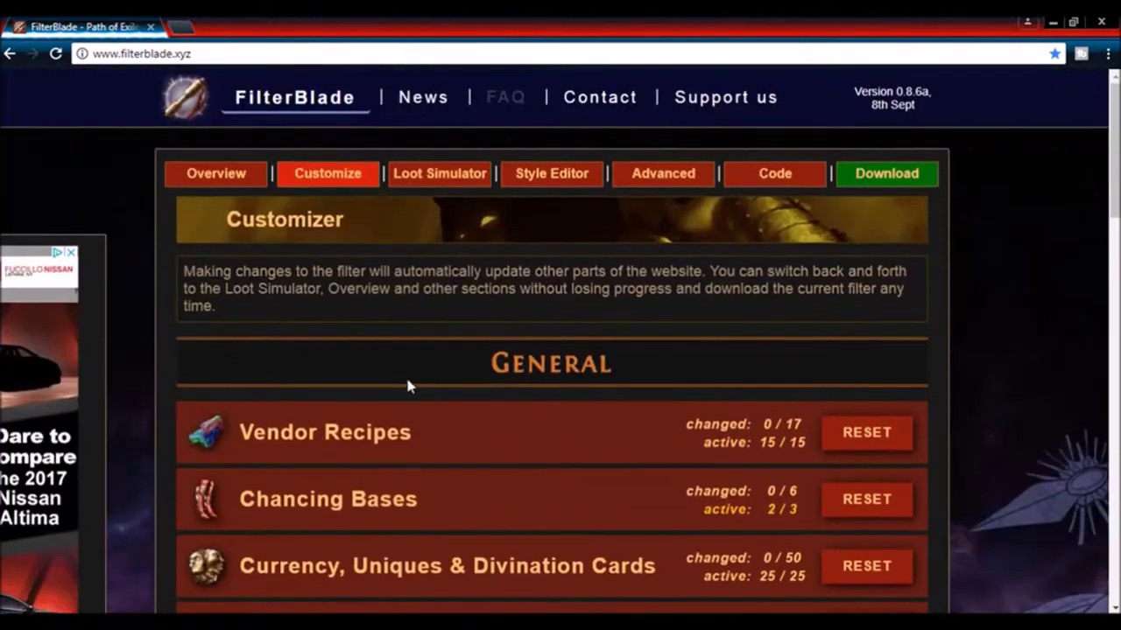
- Expand Vendor Recipes in the General section to view its subcategories, and collapse it again
left_click(713, 433)
scroll(705, 523, "down", 3)
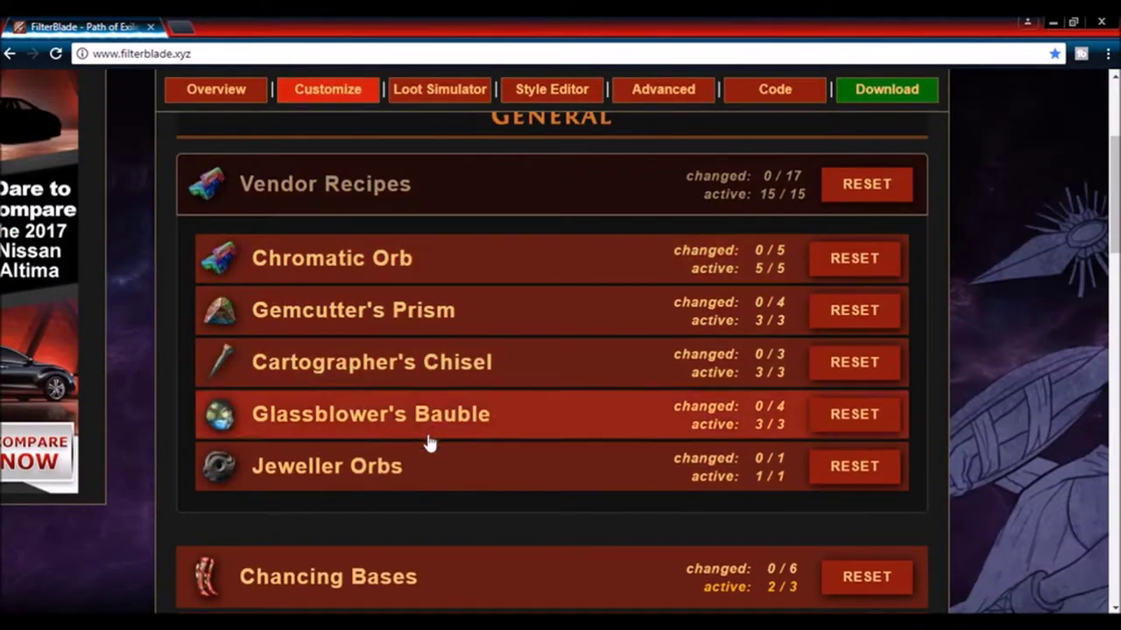
left_click(275, 203)
- Expand Chancing Bases, review its tier and base type settings, and collapse it again
left_click(368, 197)
scroll(642, 442, "down", 10)
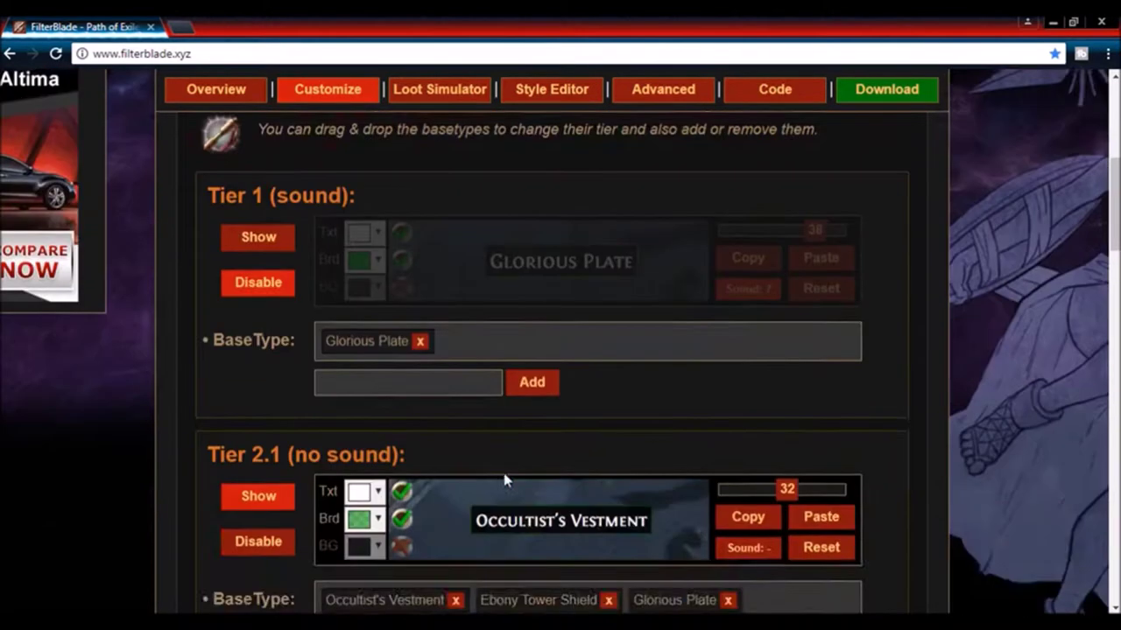
scroll(482, 385, "up", 15)
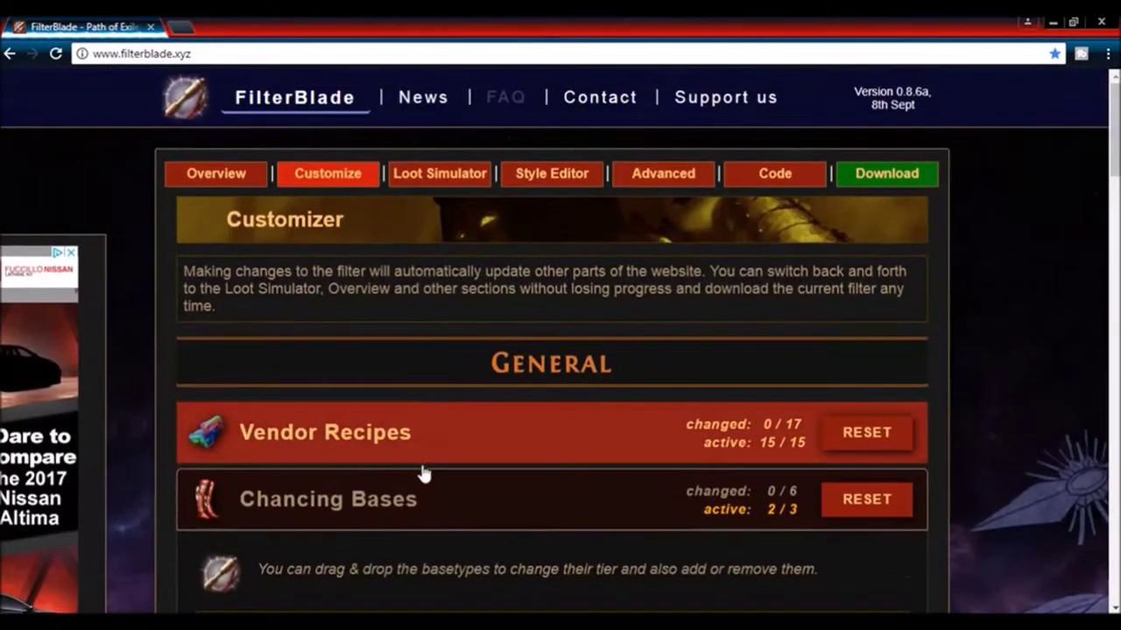
left_click(426, 478)
- Open the Currency group within Currency, Uniques & Divination Cards and view the Tier 1 Mirror and Exalted rules
scroll(438, 438, "down", 3)
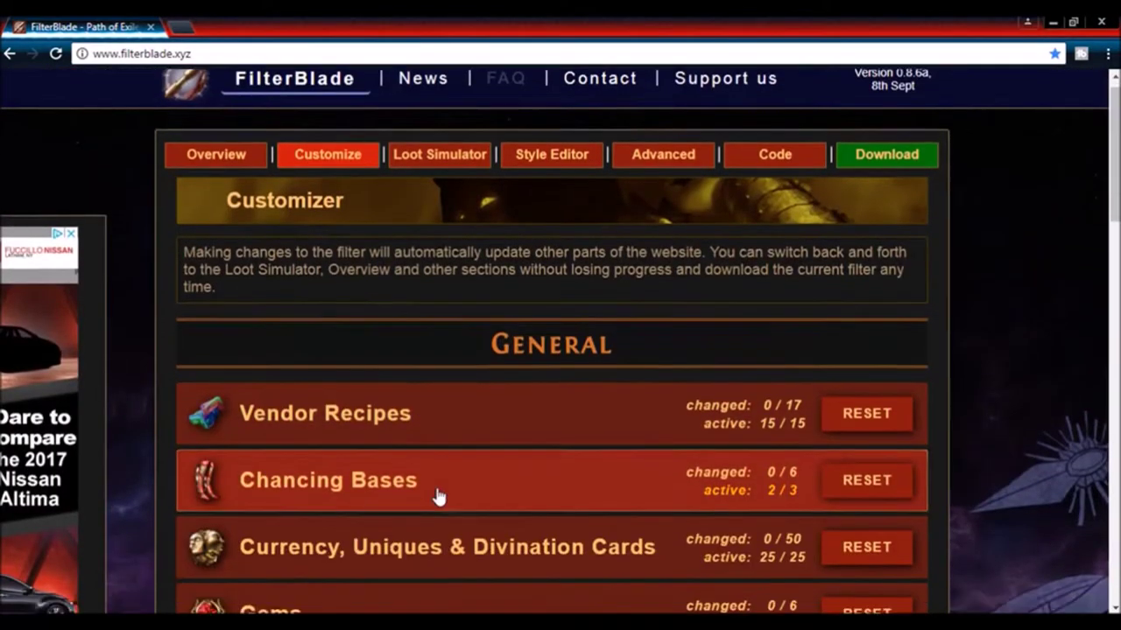
left_click(452, 321)
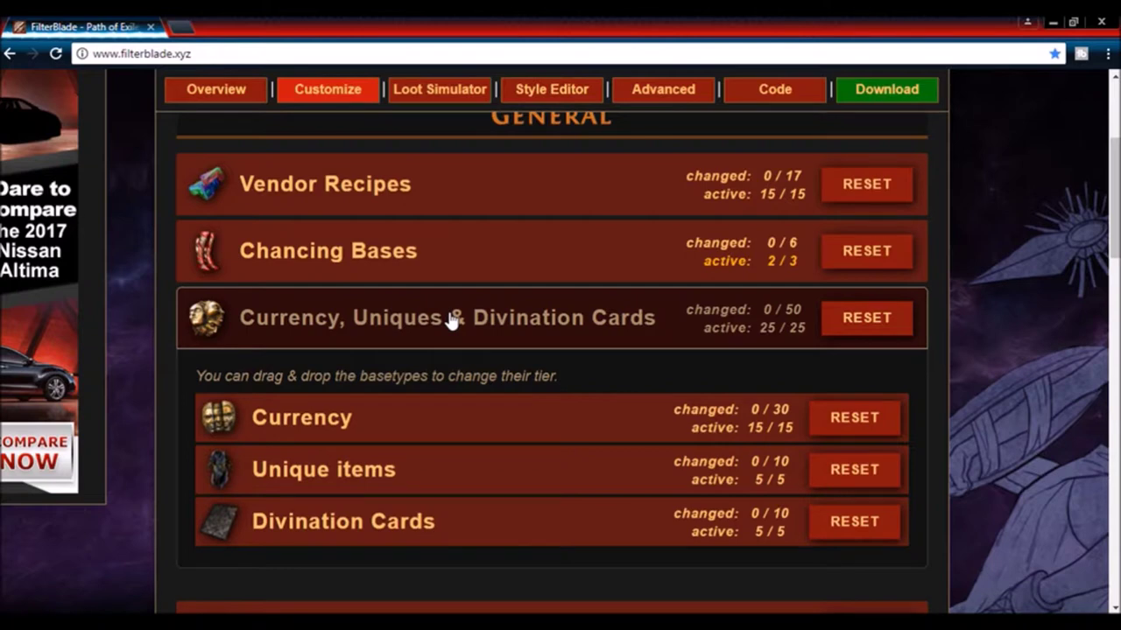
left_click(452, 319)
left_click(453, 317)
left_click(394, 420)
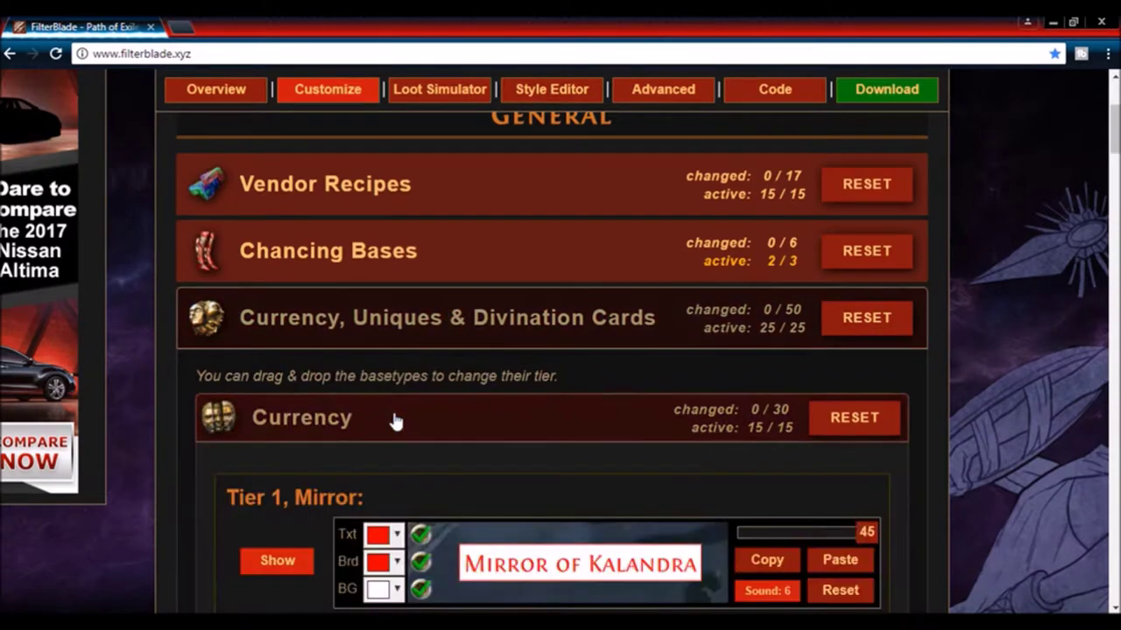
scroll(394, 420, "down", 3)
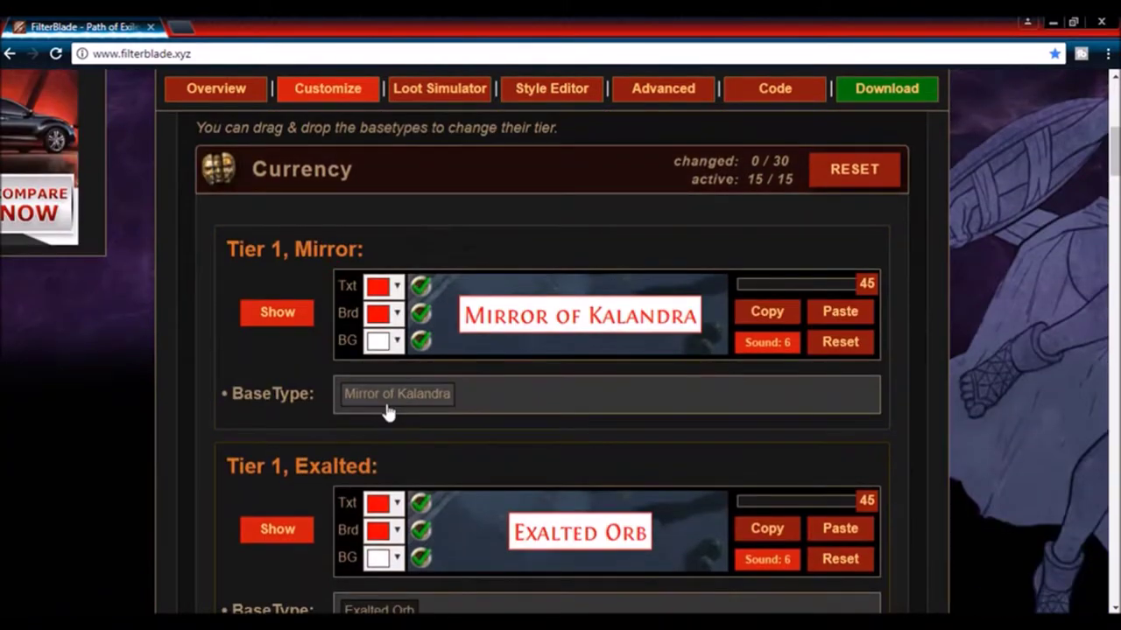